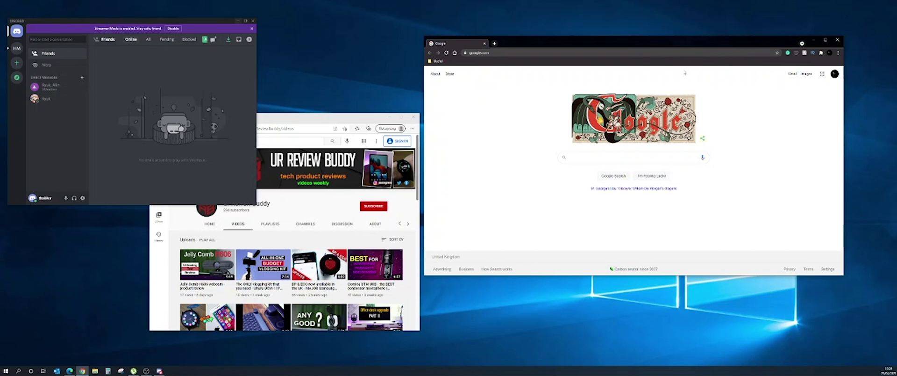
Snap the Chrome Google window to the right half and the YouTube window to the left half.
{"action": "left_click_drag", "start_coordinate": [678, 45], "coordinate": [896, 68]}
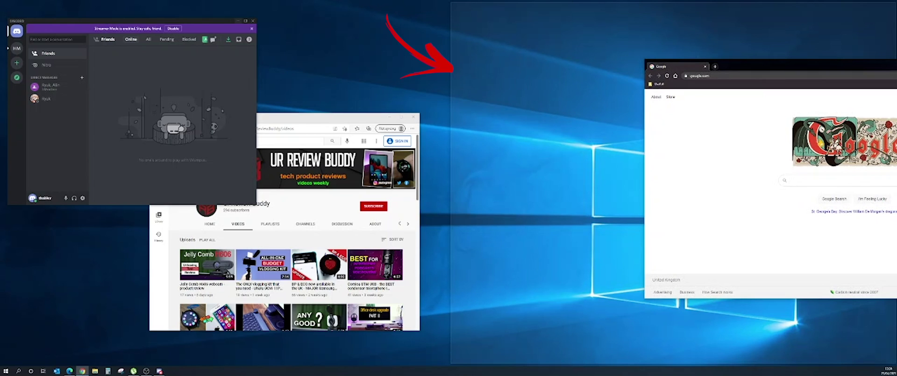
{"action": "left_click_drag", "start_coordinate": [895, 66], "coordinate": [895, 65]}
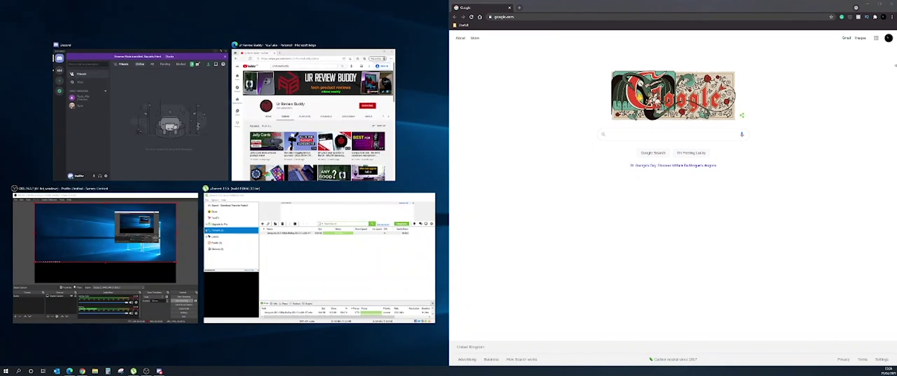
{"action": "mouse_move", "coordinate": [105, 254]}
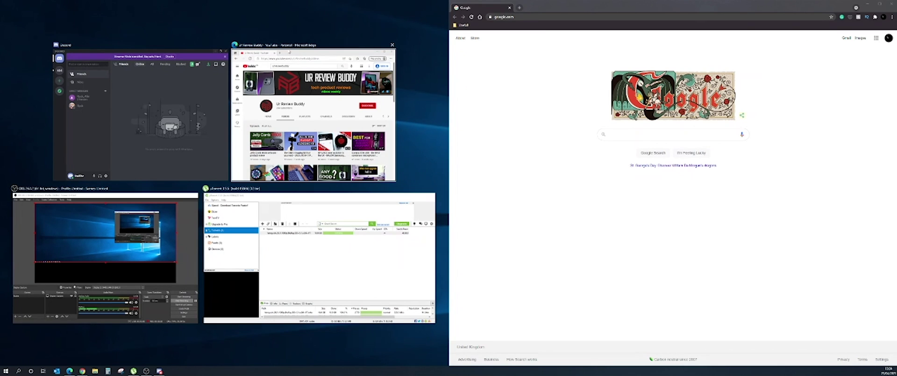
{"action": "left_click", "coordinate": [298, 110]}
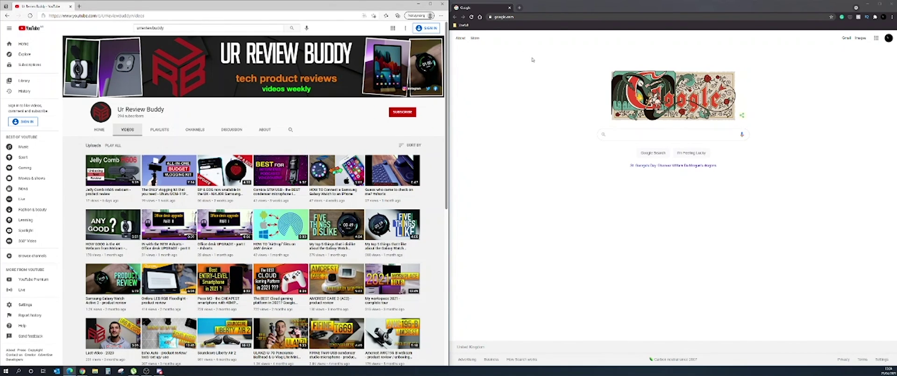
{"action": "left_click", "coordinate": [559, 6]}
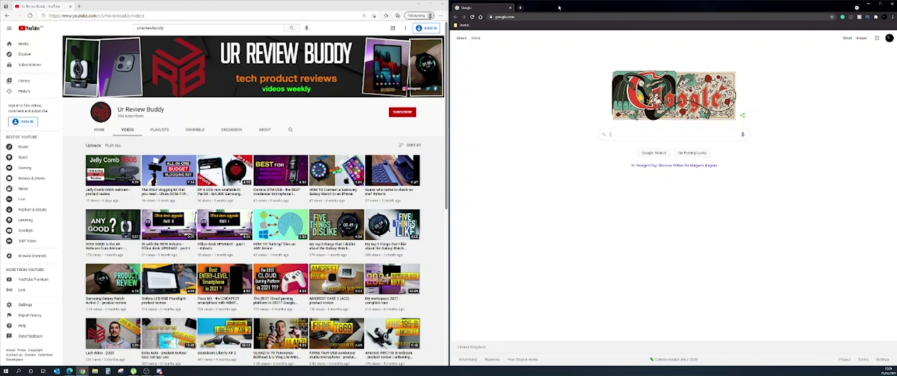
{"action": "key", "text": "super+Left"}
{"action": "key", "text": "super+Left"}
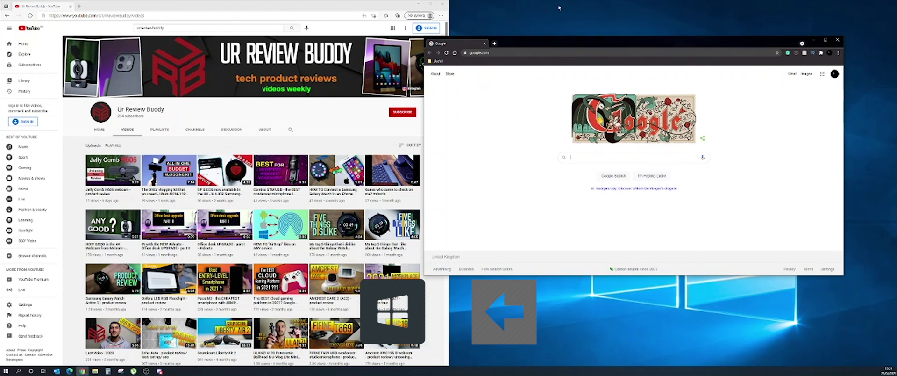
{"action": "key", "text": "super+Left"}
{"action": "key", "text": "super+Left"}
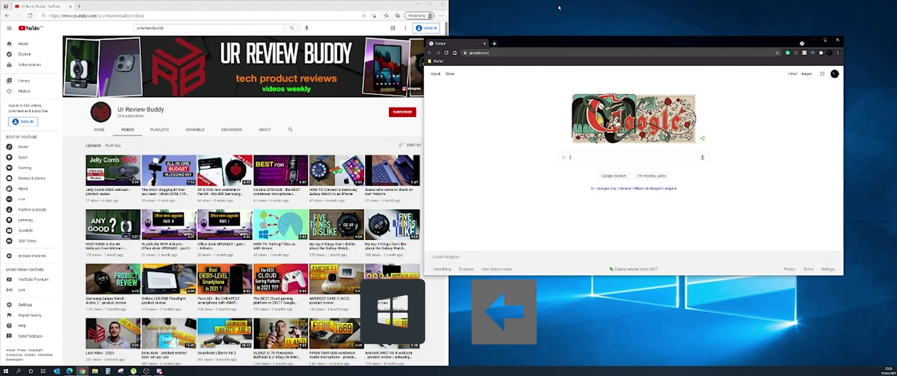
{"action": "key", "text": "super+Left"}
{"action": "key", "text": "super+Right"}
{"action": "key", "text": "super+Right"}
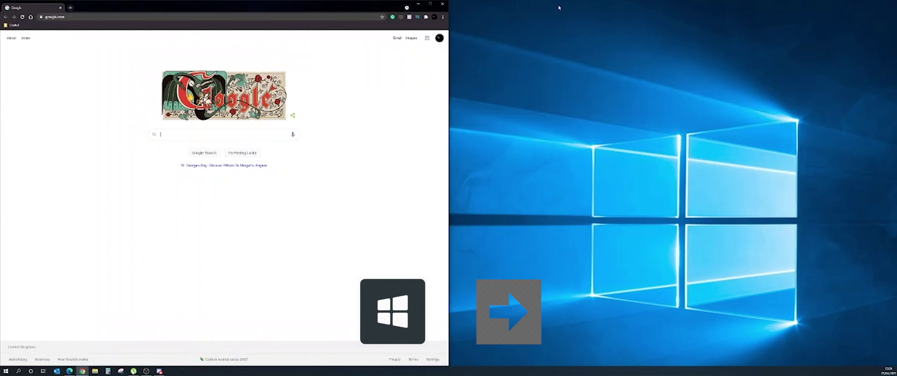
{"action": "key", "text": "super+Right"}
{"action": "key", "text": "super+Up"}
{"action": "key", "text": "super+Down"}
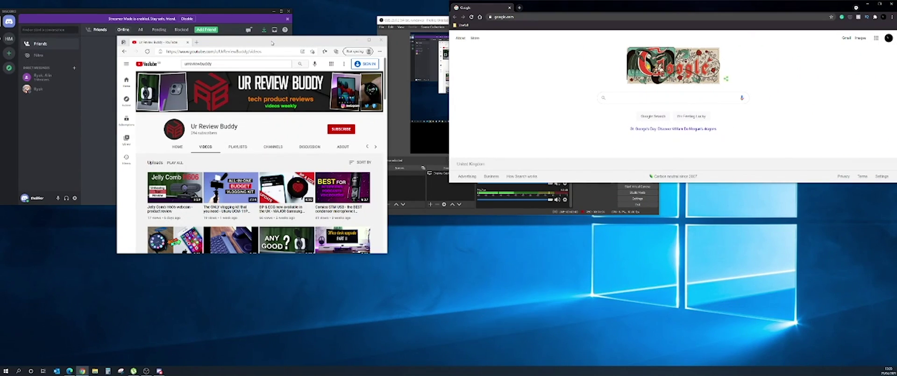
Snap YouTube to the bottom-right quarter, Discord to the top-left, and OBS to the bottom-left.
{"action": "left_click_drag", "start_coordinate": [272, 43], "coordinate": [895, 369]}
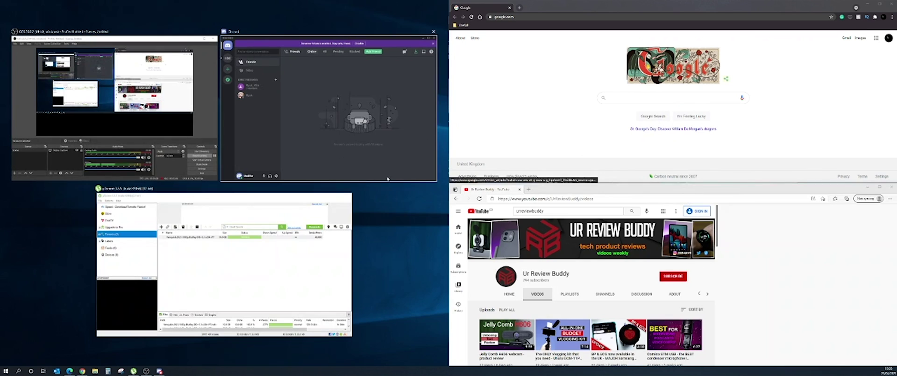
{"action": "left_click", "coordinate": [278, 108]}
{"action": "left_click_drag", "start_coordinate": [519, 21], "coordinate": [3, 372]}
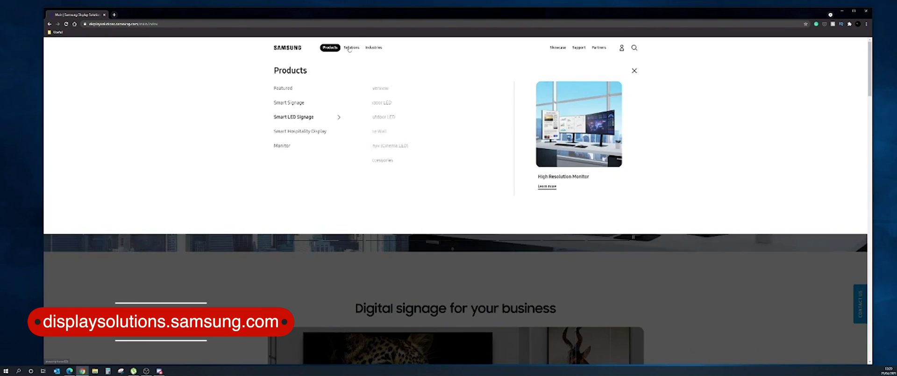
Go to Solutions > Easy Setting Box and scroll down to the compatible monitors list.
{"action": "left_click", "coordinate": [350, 48]}
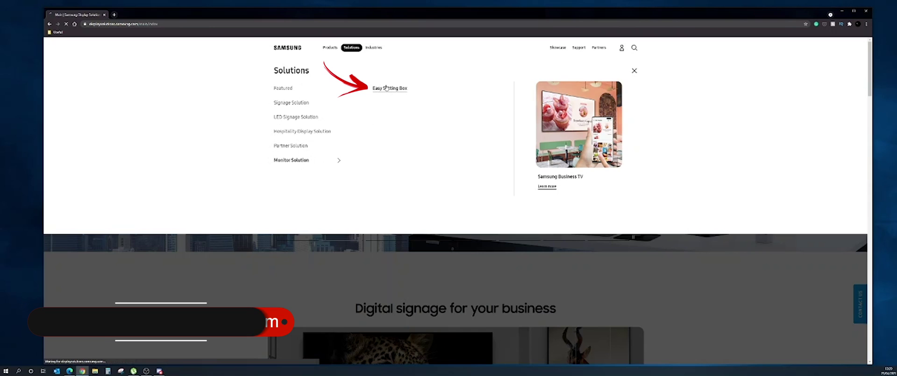
{"action": "left_click", "coordinate": [387, 88]}
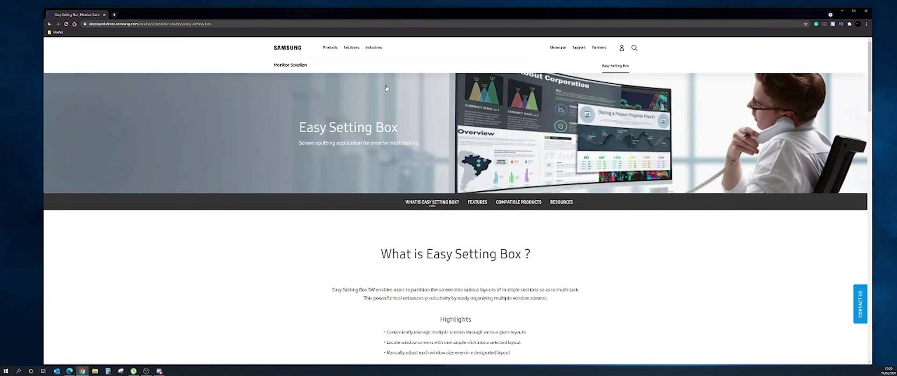
{"action": "scroll", "coordinate": [343, 205], "scroll_direction": "down", "scroll_amount": 4}
{"action": "scroll", "coordinate": [341, 193], "scroll_direction": "down", "scroll_amount": 1}
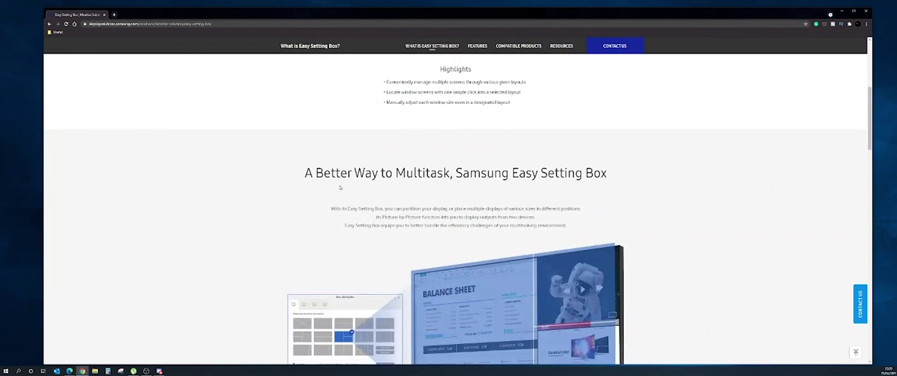
{"action": "scroll", "coordinate": [337, 187], "scroll_direction": "down", "scroll_amount": 3}
{"action": "scroll", "coordinate": [334, 183], "scroll_direction": "down", "scroll_amount": 3}
{"action": "scroll", "coordinate": [334, 182], "scroll_direction": "down", "scroll_amount": 3}
{"action": "scroll", "coordinate": [333, 182], "scroll_direction": "down", "scroll_amount": 2}
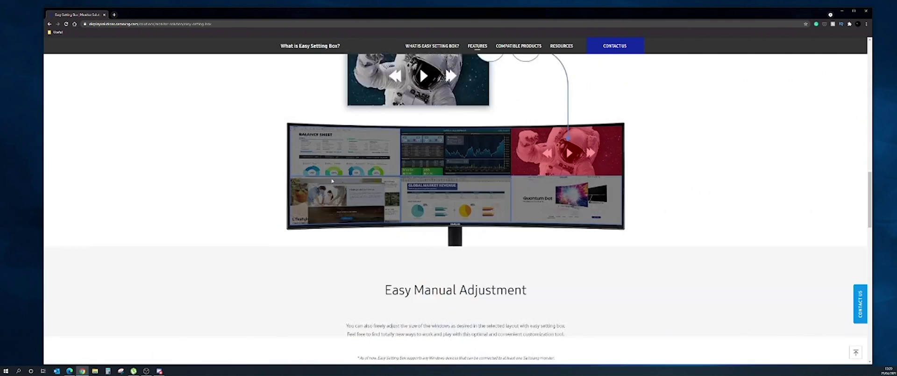
{"action": "scroll", "coordinate": [331, 181], "scroll_direction": "down", "scroll_amount": 3}
{"action": "scroll", "coordinate": [332, 182], "scroll_direction": "down", "scroll_amount": 1}
{"action": "scroll", "coordinate": [331, 181], "scroll_direction": "down", "scroll_amount": 3}
{"action": "scroll", "coordinate": [329, 180], "scroll_direction": "down", "scroll_amount": 3}
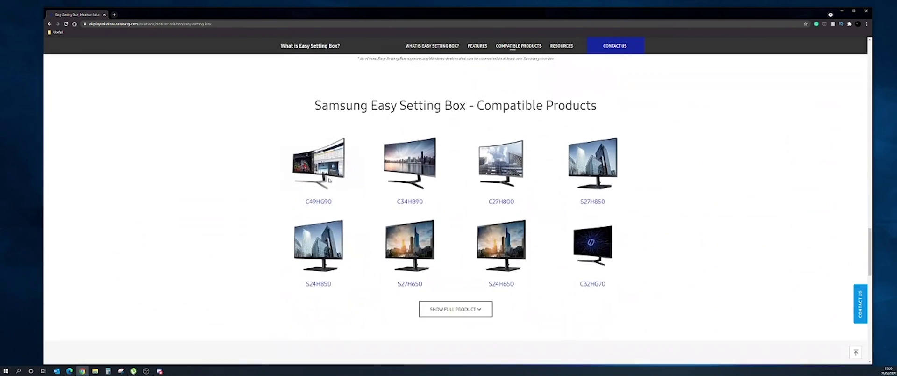
{"action": "scroll", "coordinate": [329, 180], "scroll_direction": "down", "scroll_amount": 1}
Show the full compatible-monitor list, select the C34F791 model name, and jump to Resources.
{"action": "left_click", "coordinate": [457, 257]}
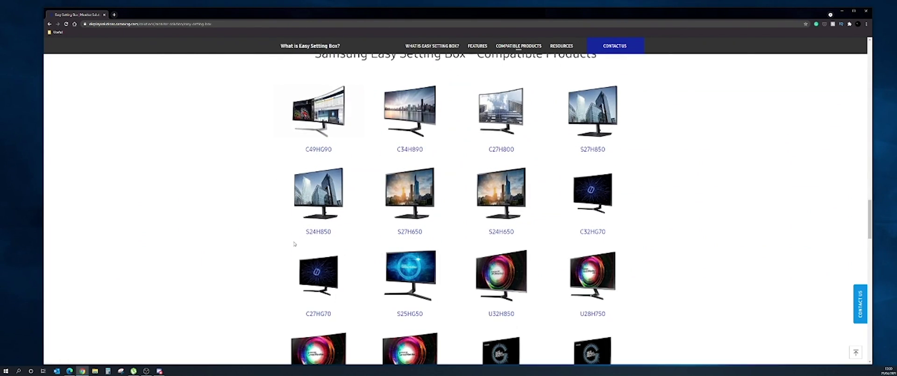
{"action": "scroll", "coordinate": [250, 198], "scroll_direction": "down", "scroll_amount": 2}
{"action": "scroll", "coordinate": [251, 197], "scroll_direction": "down", "scroll_amount": 2}
{"action": "scroll", "coordinate": [251, 195], "scroll_direction": "down", "scroll_amount": 1}
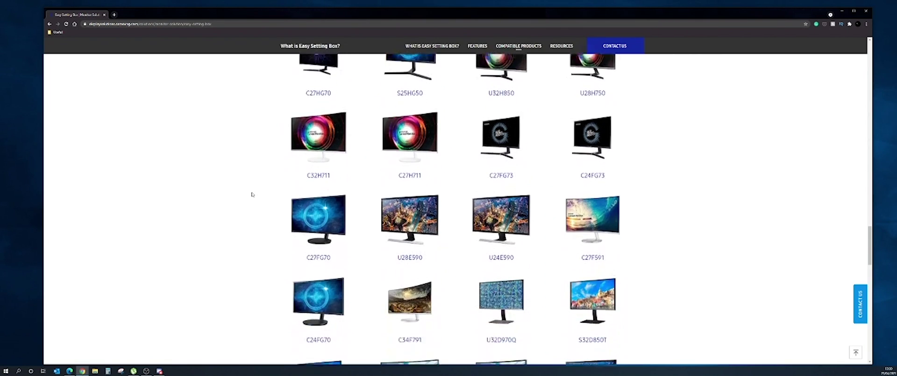
{"action": "scroll", "coordinate": [251, 195], "scroll_direction": "down", "scroll_amount": 1}
{"action": "scroll", "coordinate": [251, 194], "scroll_direction": "down", "scroll_amount": 1}
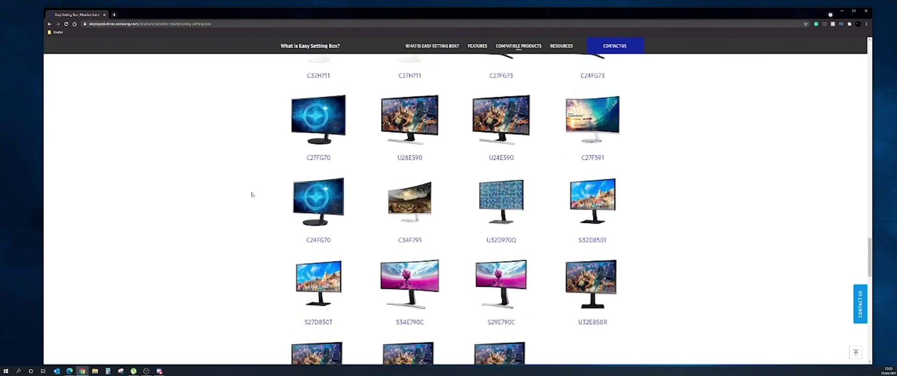
{"action": "left_click_drag", "start_coordinate": [428, 219], "coordinate": [371, 225]}
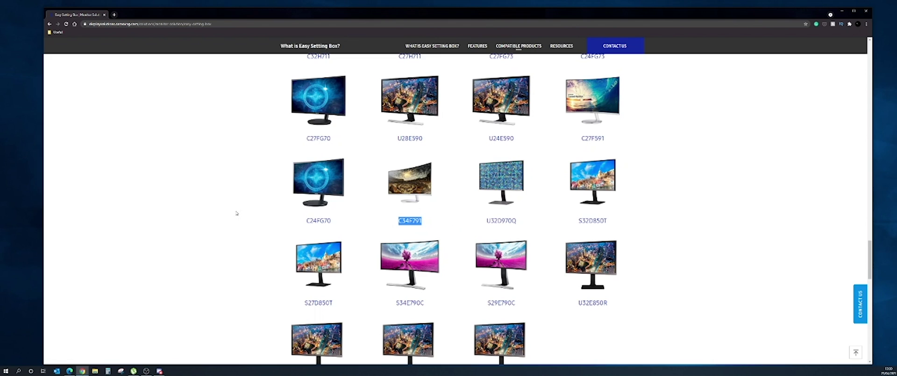
{"action": "left_click", "coordinate": [562, 47]}
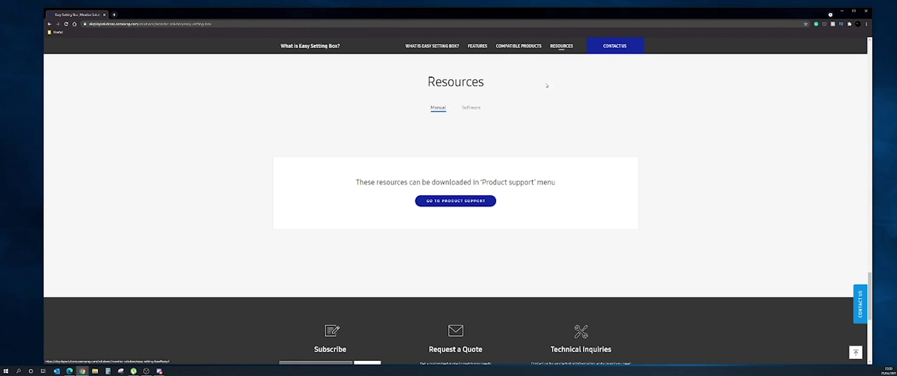
Download the Easy Setting Box software from the product support downloads list.
{"action": "left_click", "coordinate": [484, 205]}
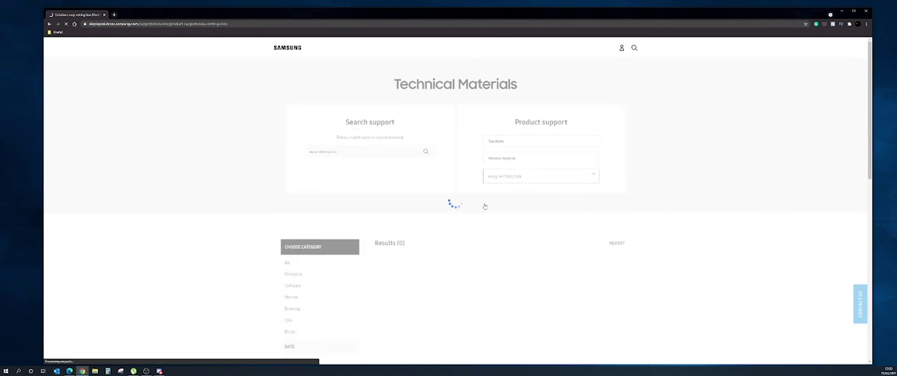
{"action": "scroll", "coordinate": [442, 228], "scroll_direction": "down", "scroll_amount": 3}
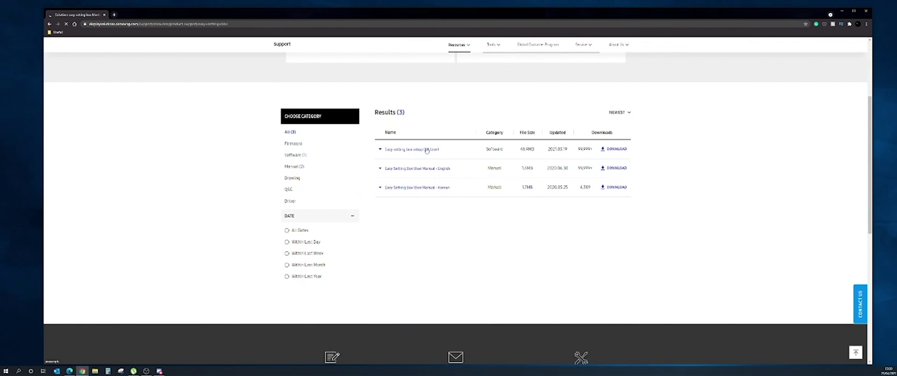
{"action": "left_click", "coordinate": [620, 150]}
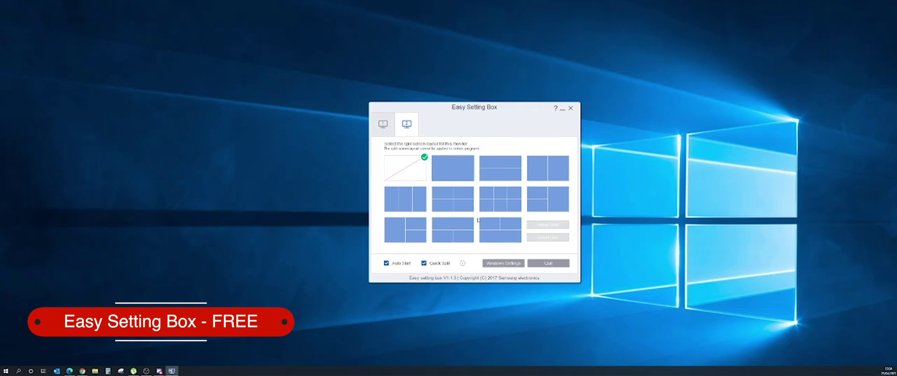
Apply the 2x3 grid layout, then drop Chrome and YouTube into its zones, YouTube bottom-right.
{"action": "left_click", "coordinate": [502, 203]}
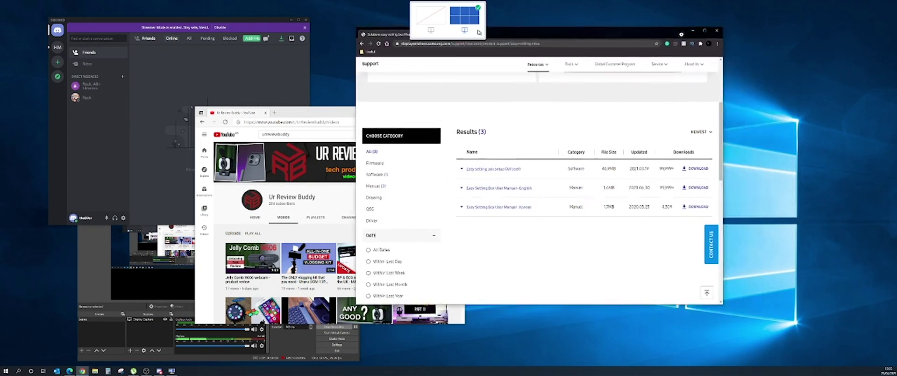
{"action": "left_click_drag", "start_coordinate": [479, 32], "coordinate": [477, 15]}
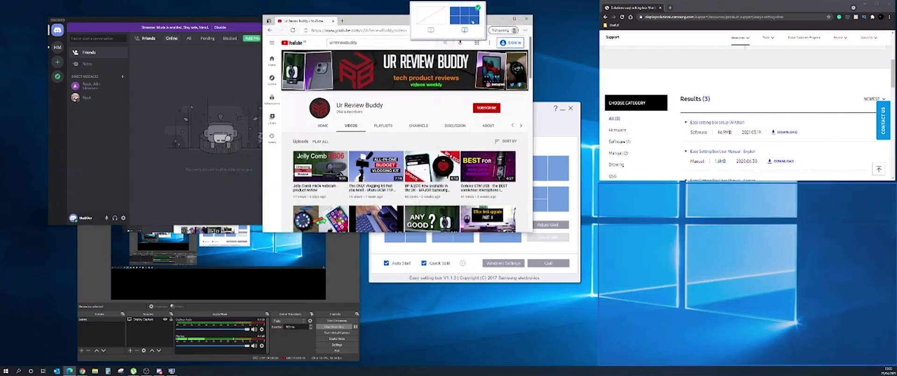
{"action": "left_click_drag", "start_coordinate": [403, 113], "coordinate": [474, 29]}
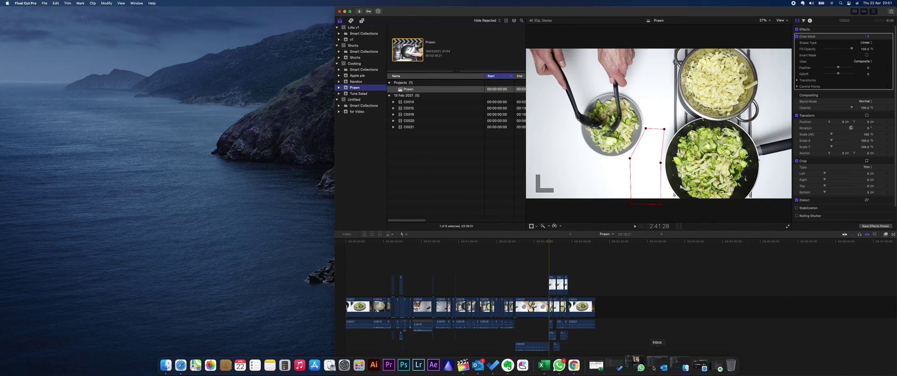
Restore the minimized Safari YouTube window, move it lower, and bring up the Evernote Inbox window.
{"action": "left_click", "coordinate": [708, 365]}
{"action": "left_click_drag", "start_coordinate": [251, 94], "coordinate": [251, 149]}
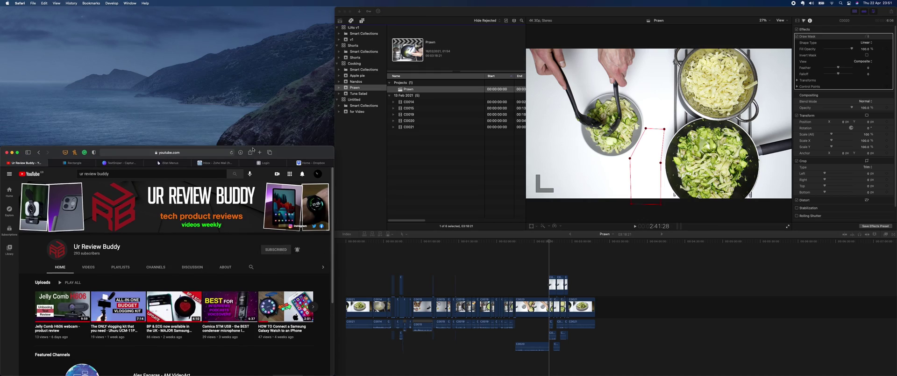
{"action": "left_click", "coordinate": [670, 364]}
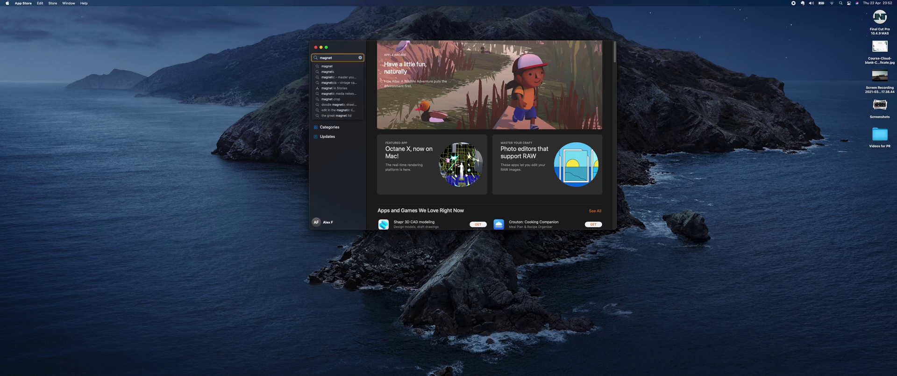
Search the App Store for "magnet", enlarge the window, and open Magnet's app page.
{"action": "key", "text": "Return"}
{"action": "left_click_drag", "start_coordinate": [306, 230], "coordinate": [82, 302]}
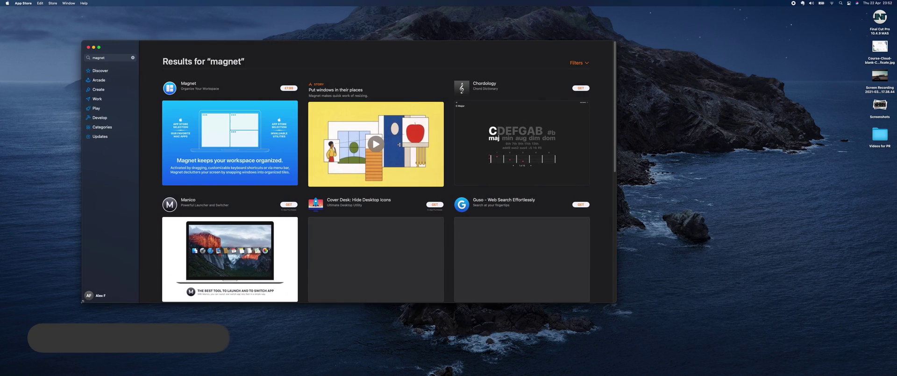
{"action": "left_click", "coordinate": [245, 113]}
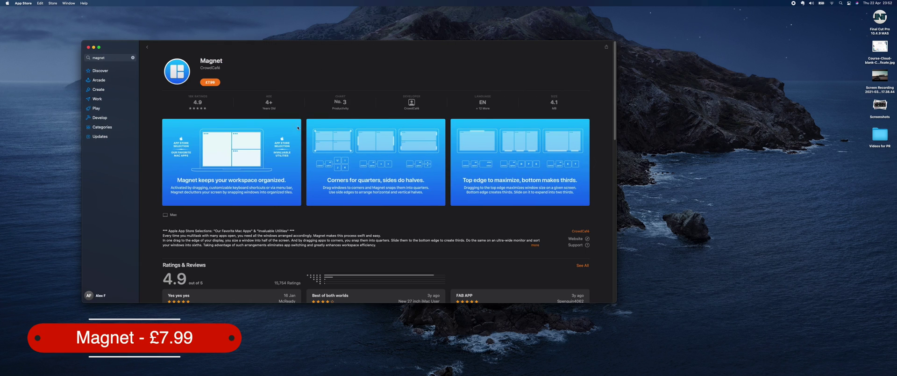
View Magnet's screenshots enlarged, stepping through them to the last one.
{"action": "left_click", "coordinate": [279, 141]}
{"action": "left_click", "coordinate": [598, 178]}
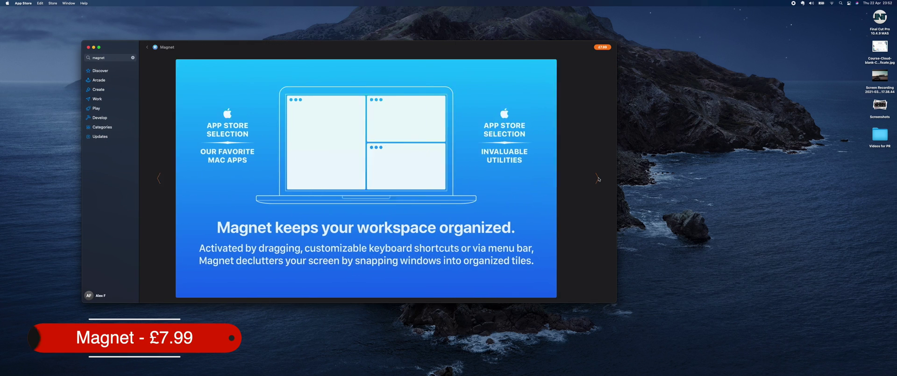
{"action": "left_click", "coordinate": [598, 178]}
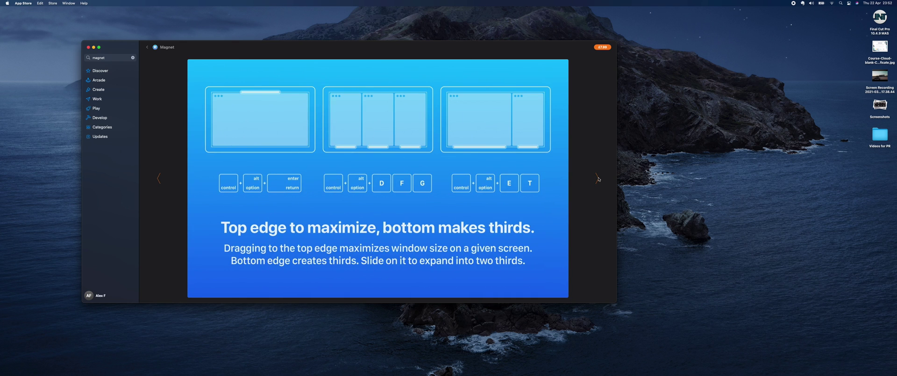
{"action": "left_click", "coordinate": [597, 179]}
{"action": "left_click", "coordinate": [598, 178]}
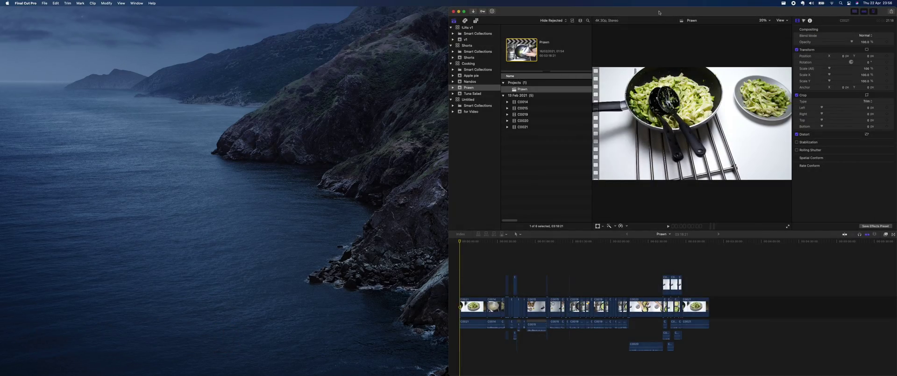
{"action": "mouse_move", "coordinate": [591, 374]}
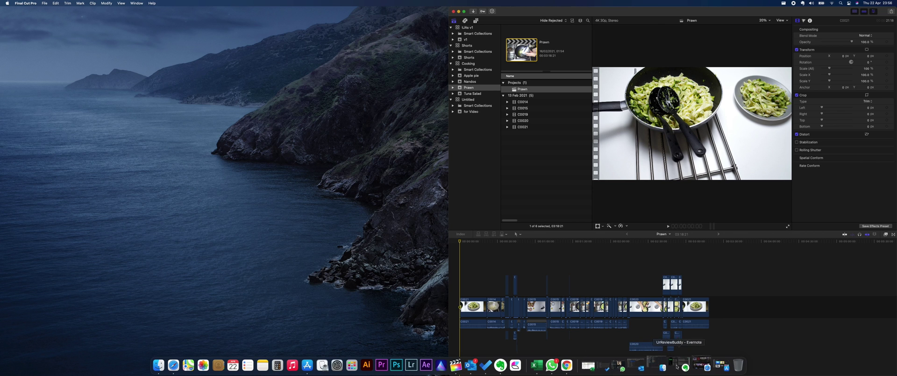
Snap Finder bottom-left (Ctrl+Option+J) and Safari YouTube top-left (Ctrl+Option+U), then show Rectangle's positions.
{"action": "left_click", "coordinate": [620, 363]}
{"action": "key", "text": "ctrl+alt+j"}
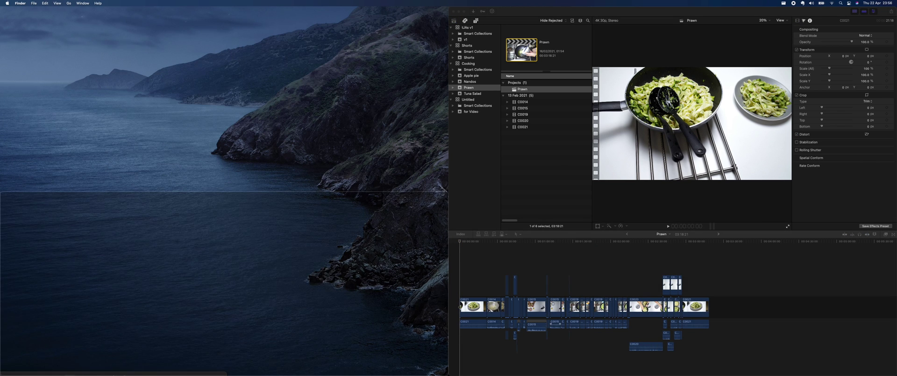
{"action": "left_click", "coordinate": [196, 373]}
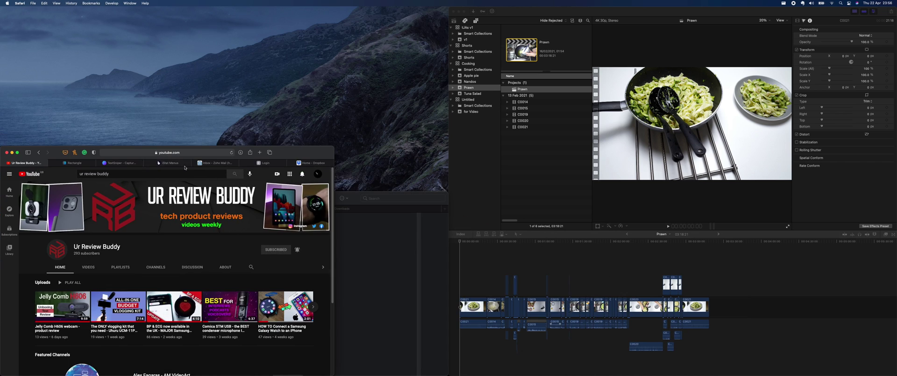
{"action": "key", "text": "ctrl+alt+u"}
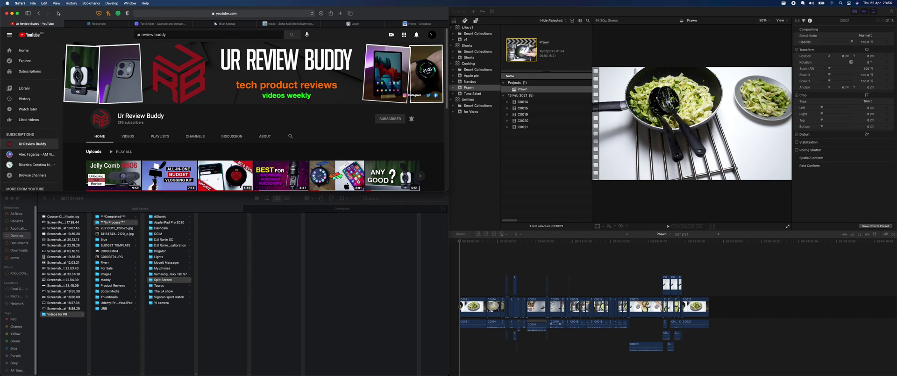
{"action": "left_click", "coordinate": [784, 3]}
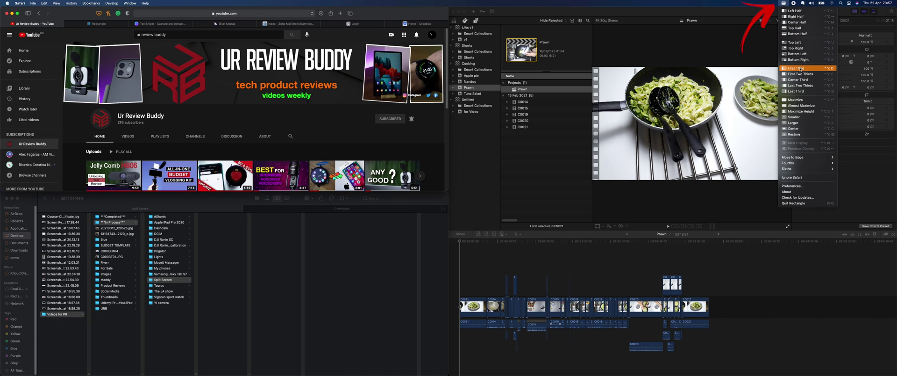
Place YouTube in the First Third and Evernote in the Center Third, then bring up the App Store.
{"action": "left_click", "coordinate": [801, 69]}
{"action": "left_click", "coordinate": [663, 365]}
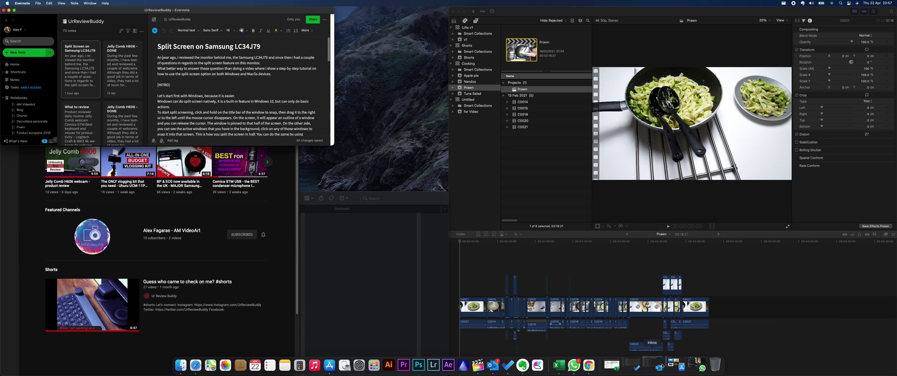
{"action": "left_click", "coordinate": [784, 3]}
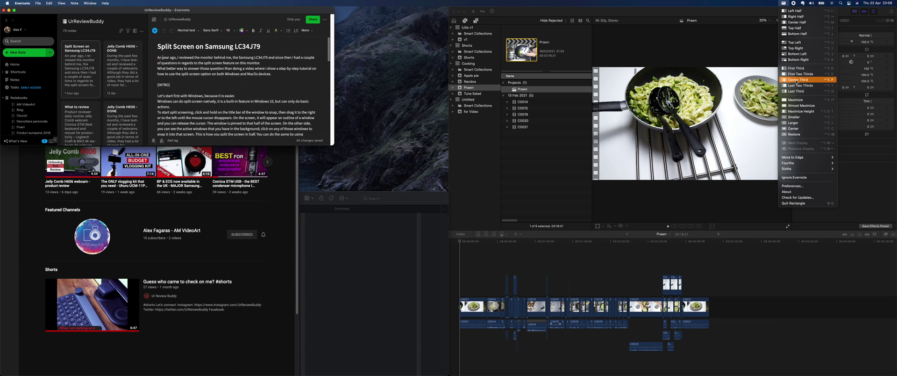
{"action": "left_click", "coordinate": [796, 79]}
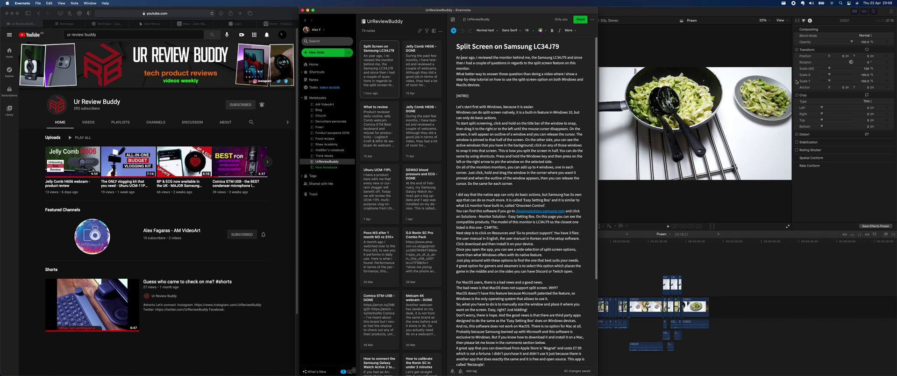
{"action": "mouse_move", "coordinate": [653, 364]}
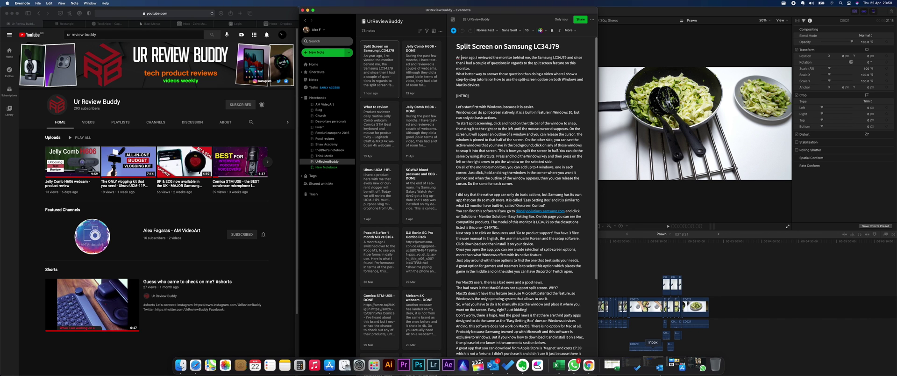
{"action": "left_click", "coordinate": [680, 364]}
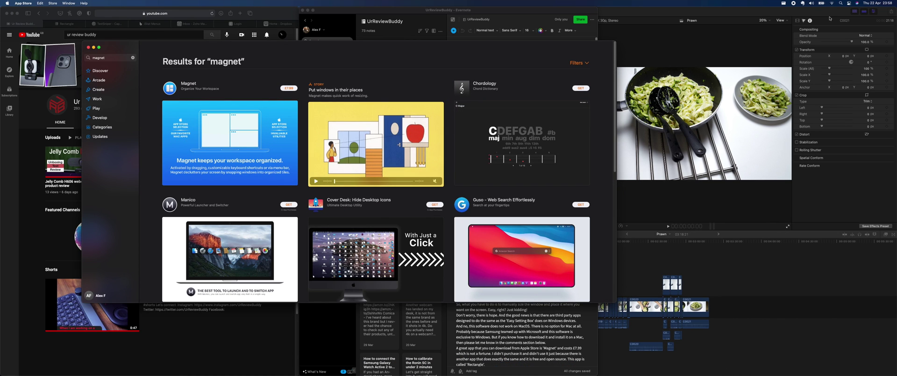
{"action": "left_click", "coordinate": [785, 4]}
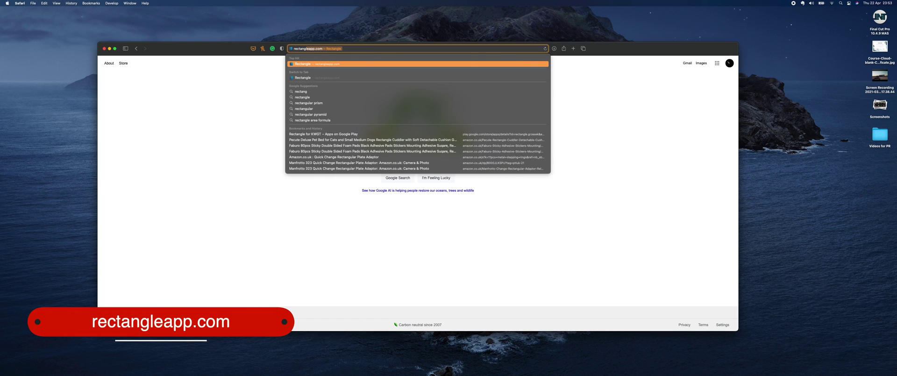
Load rectangleapp.com in Safari's address bar.
{"action": "key", "text": "Return"}
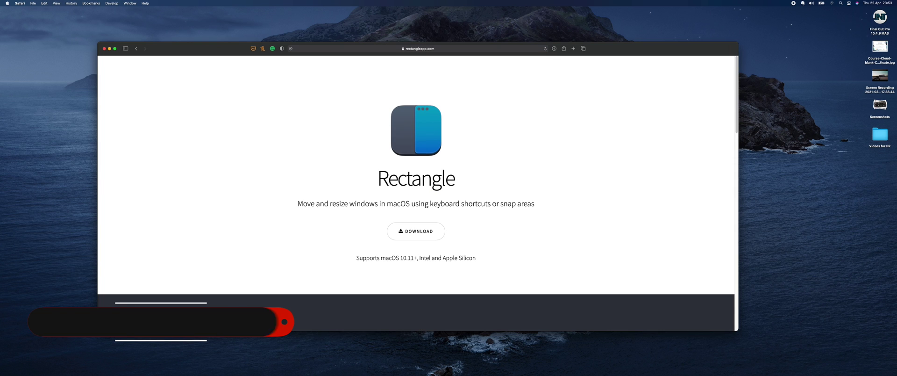